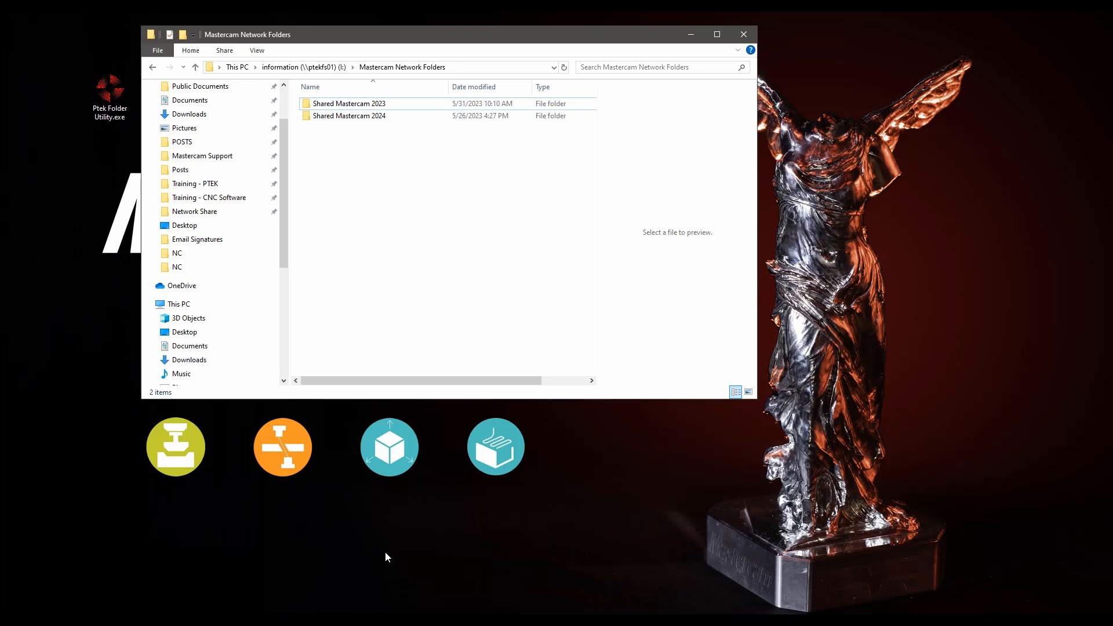
- Bring the This PC File Explorer window forward beside Mastercam Network Folders
click(212, 622)
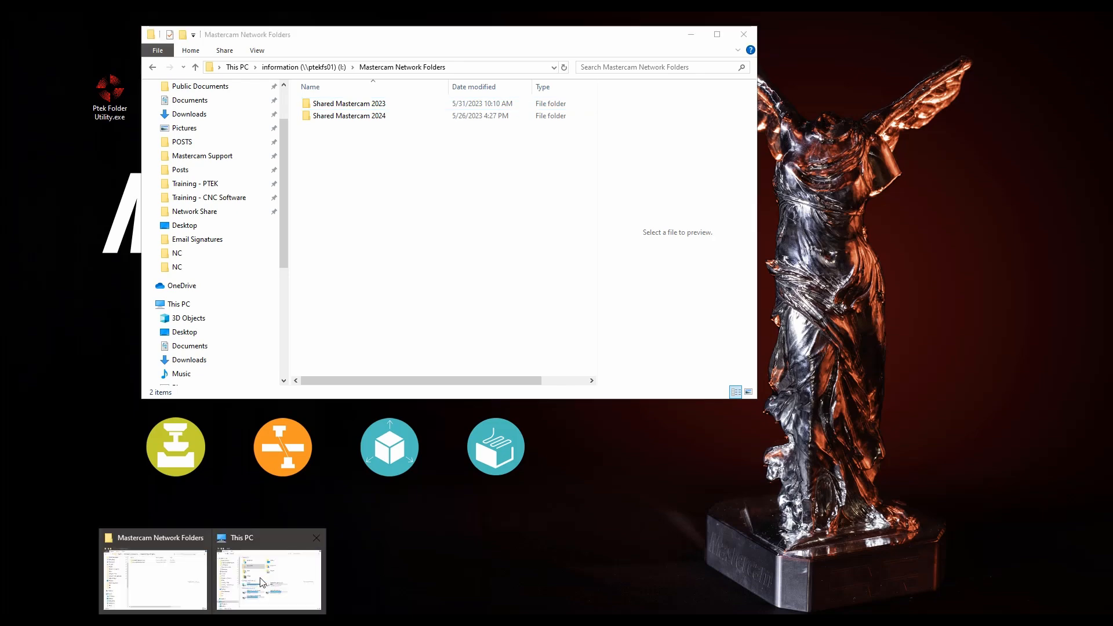
click(268, 545)
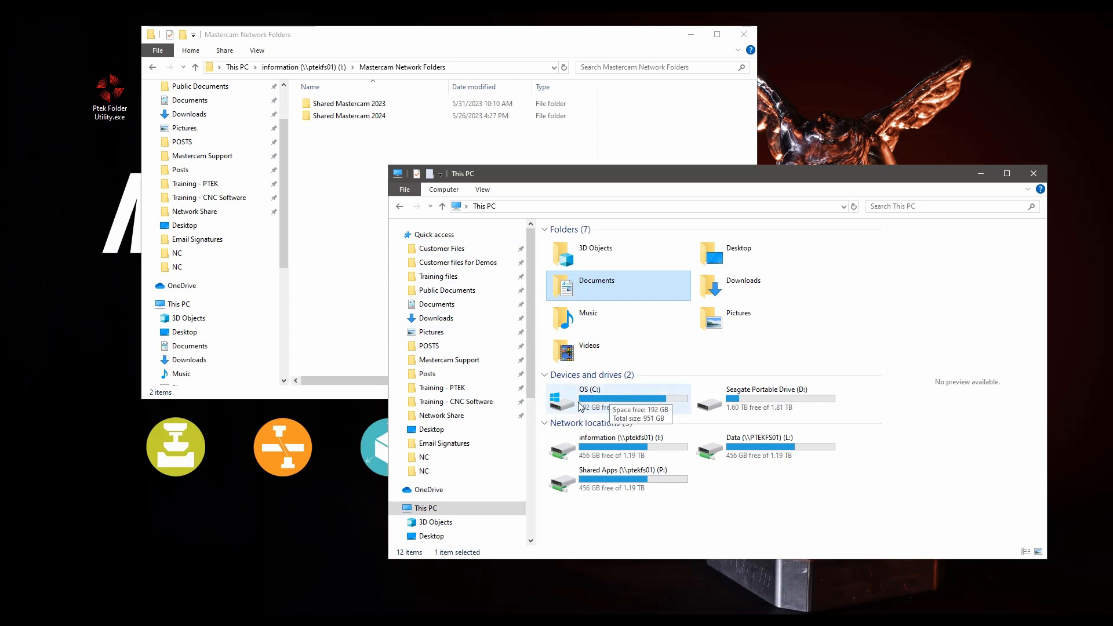
- Navigate to C:\Users\Public\Public Documents and select the Shared Mastercam 2025 folder
double_click(597, 403)
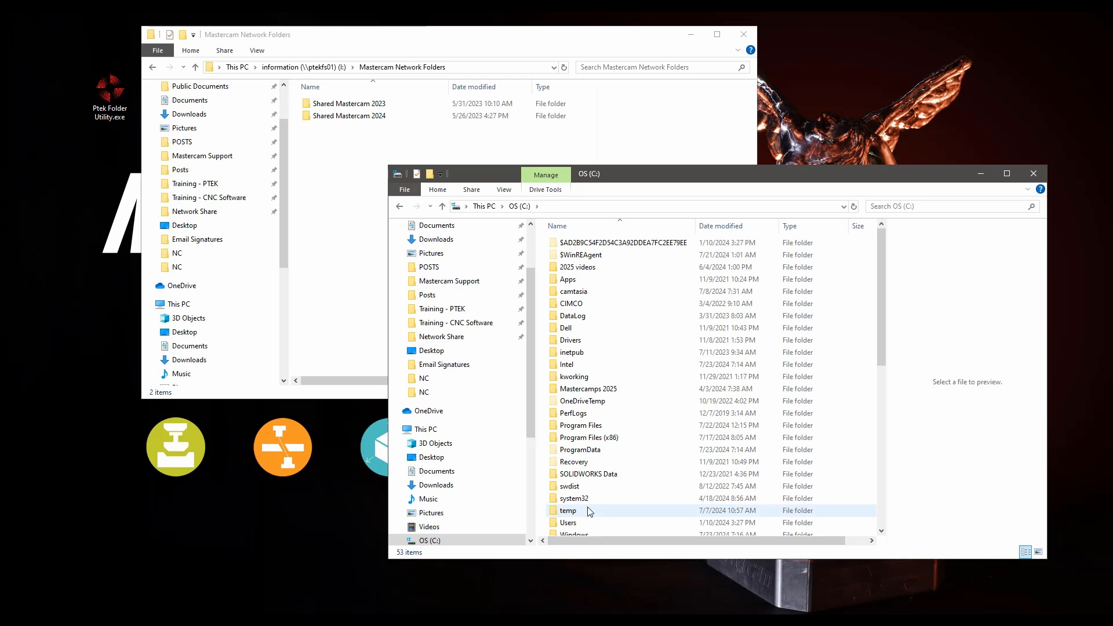
double_click(590, 524)
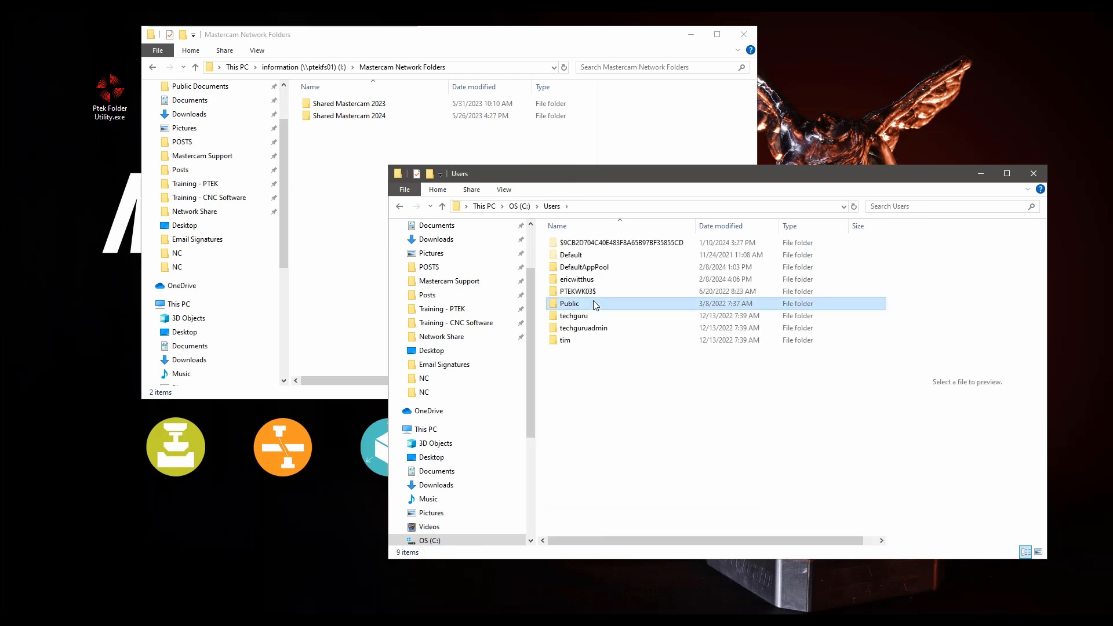
double_click(631, 304)
double_click(592, 279)
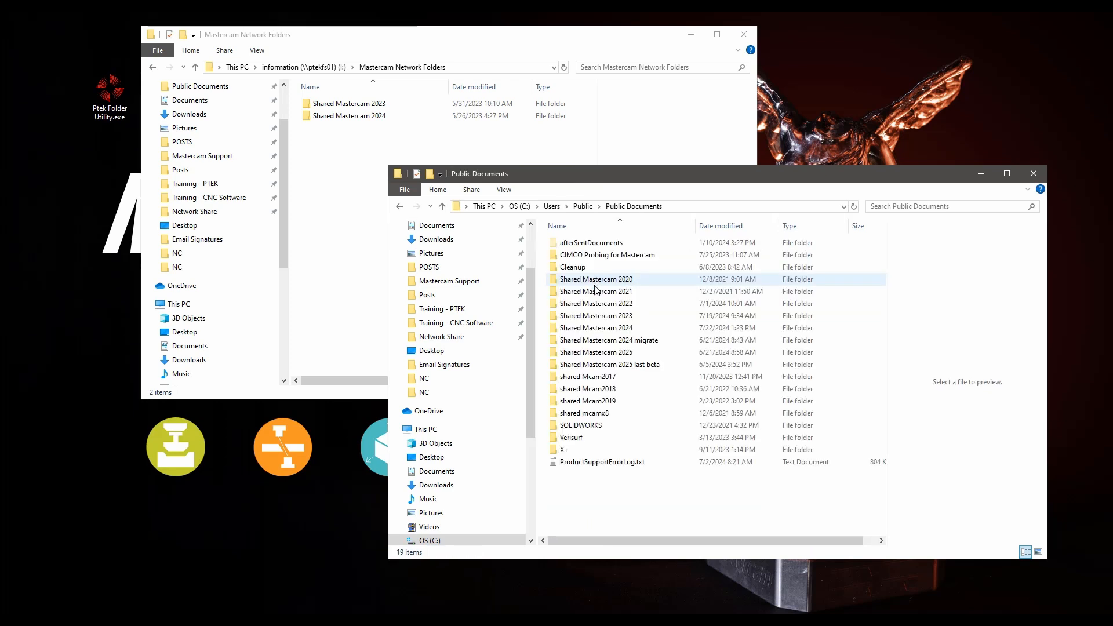
click(599, 353)
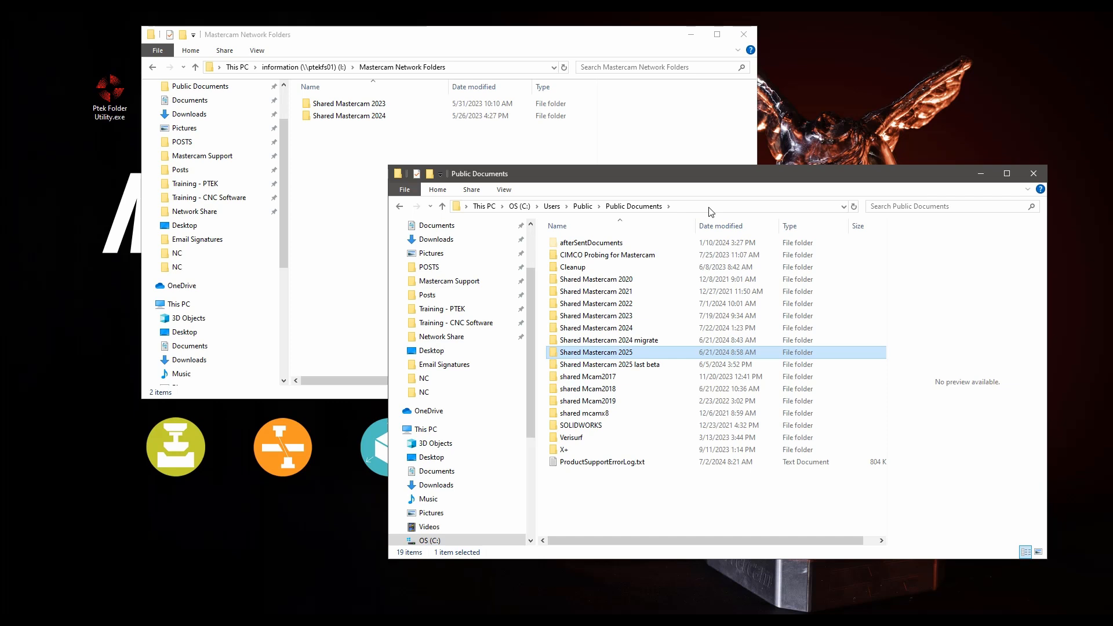
- Right-drag Shared Mastercam 2025 into the network Mastercam Network Folders window and copy it there
drag(603, 353, 336, 182)
right_drag(336, 183, 337, 182)
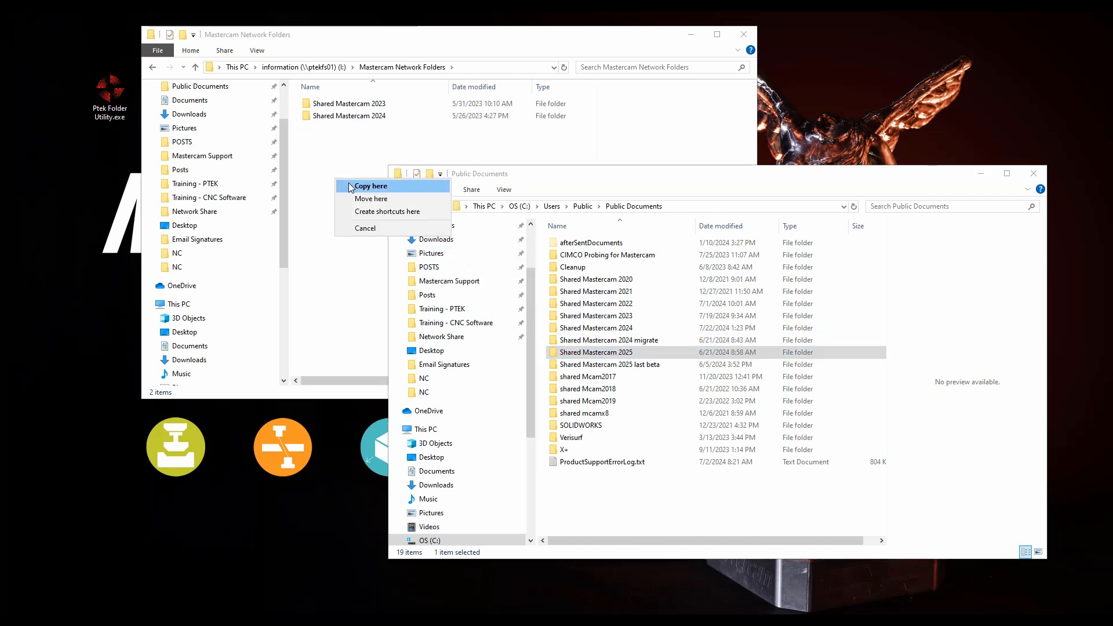
click(371, 186)
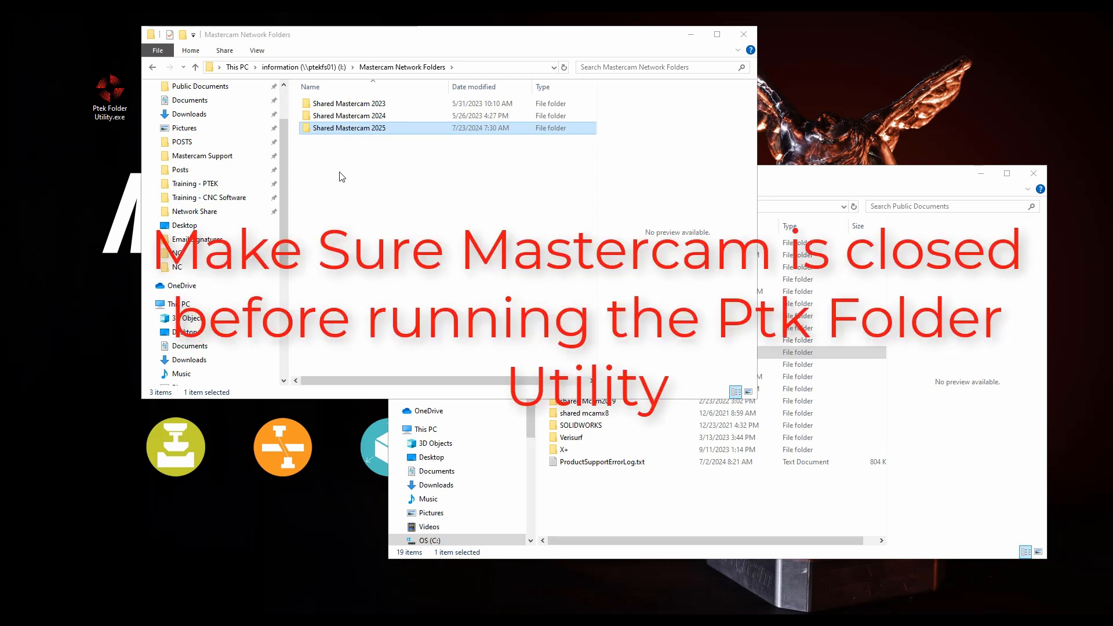
- In Ptek Folder Utility, set Mastercam 2025's custom shared path to I:\Mastercam Network Folders\Shared Mastercam 2025
double_click(109, 95)
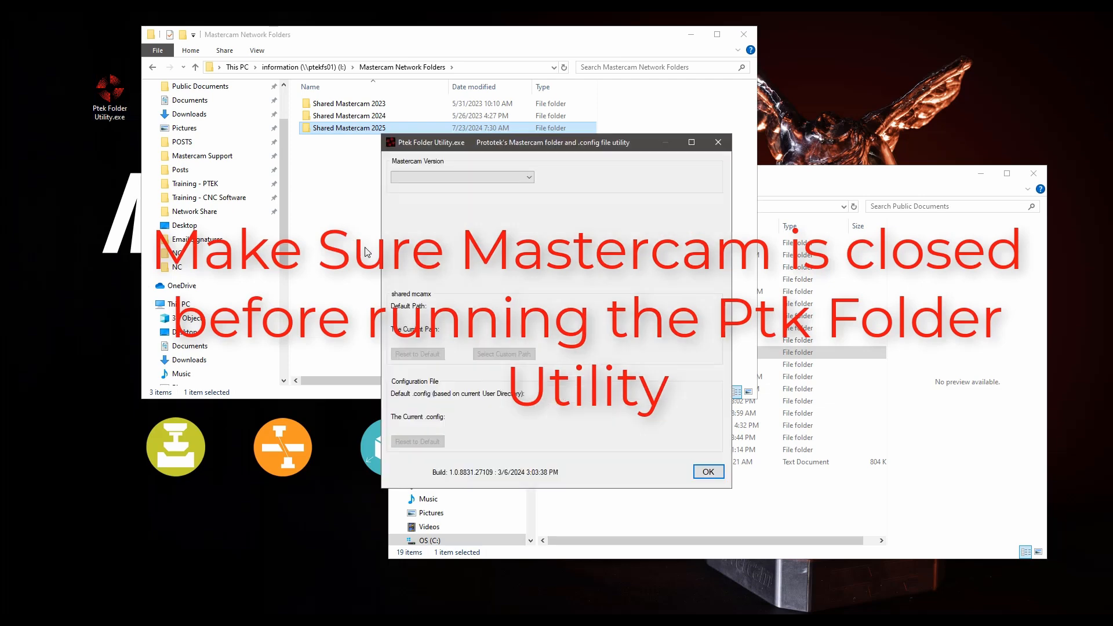
click(510, 177)
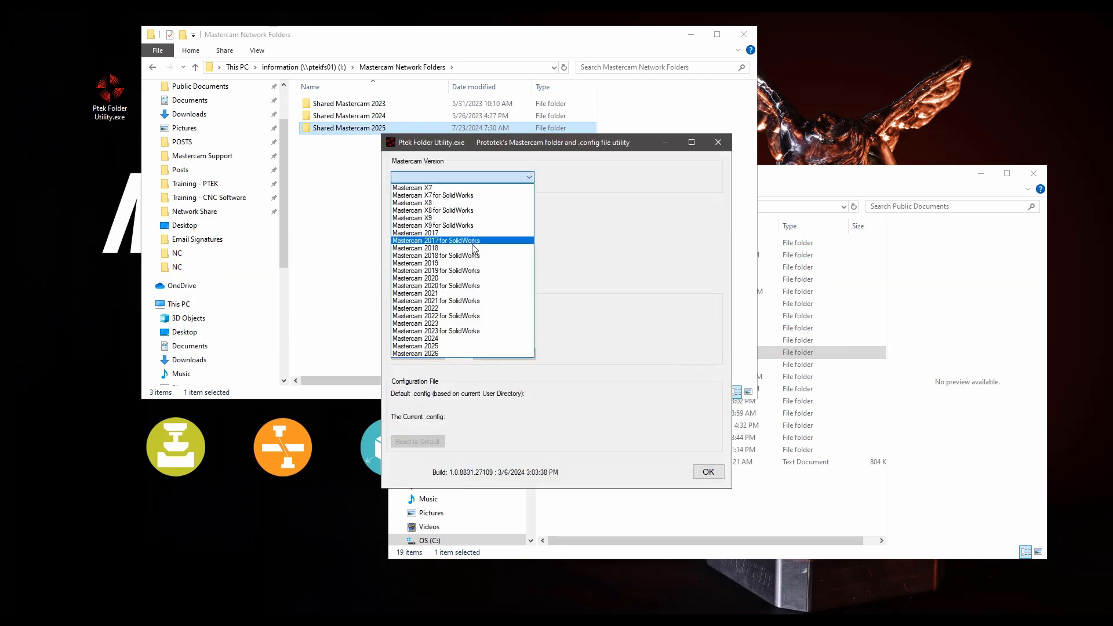
click(472, 346)
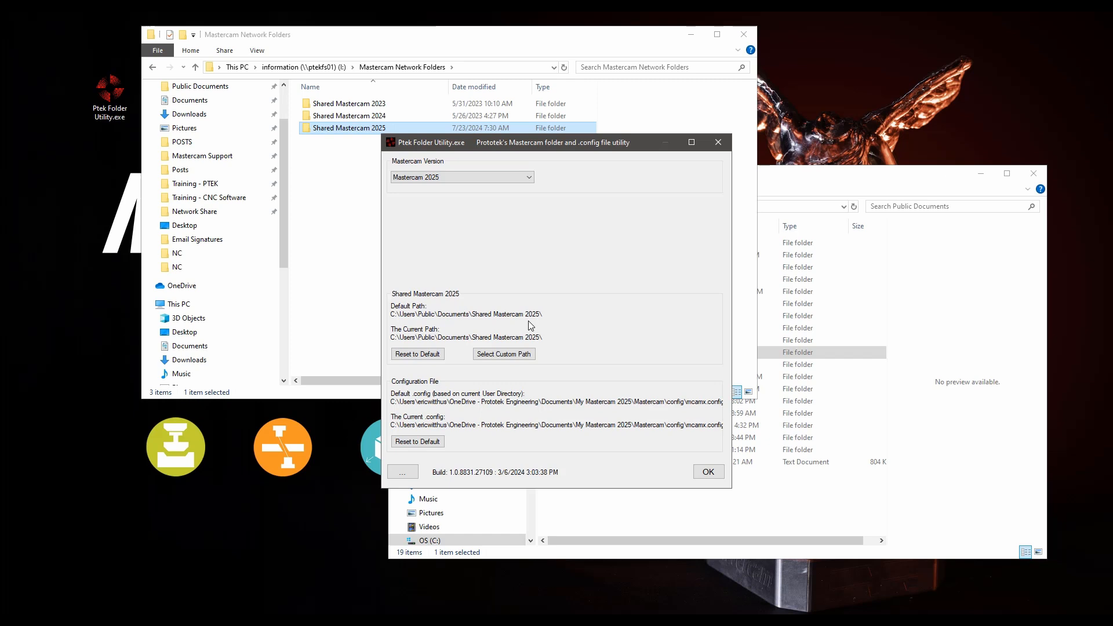
click(496, 354)
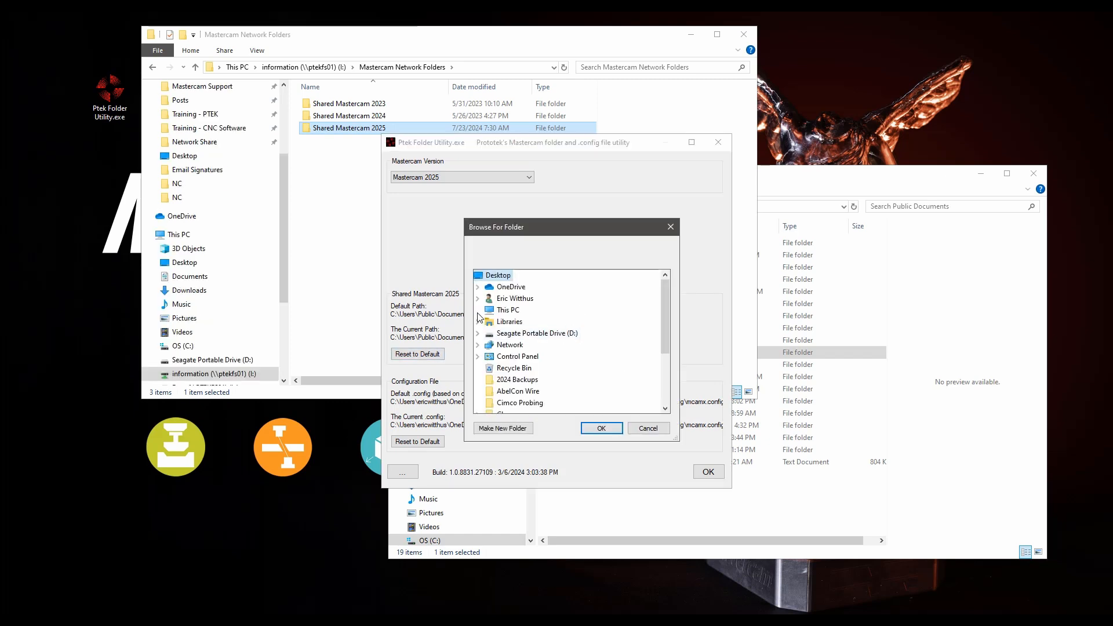
click(478, 311)
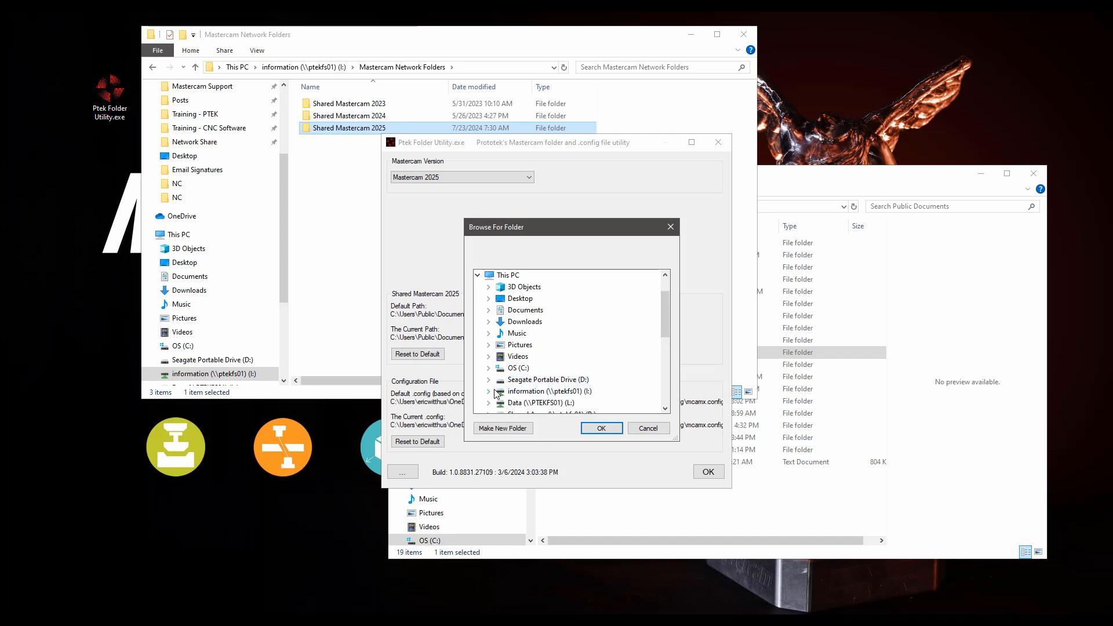
click(489, 391)
scroll(522, 348, down, 5)
click(499, 356)
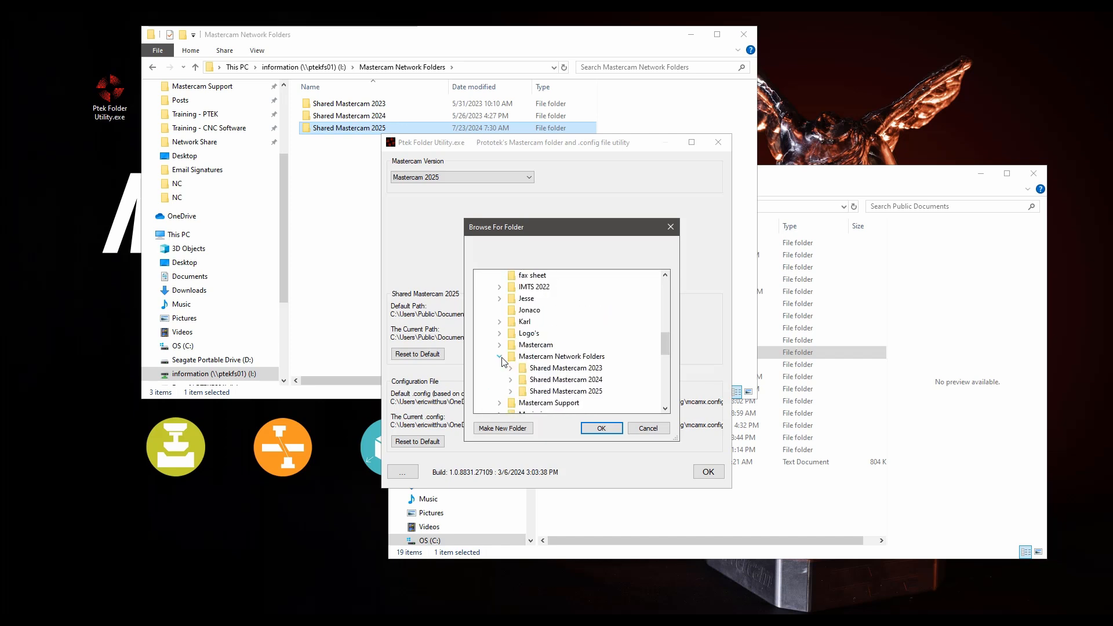
double_click(566, 392)
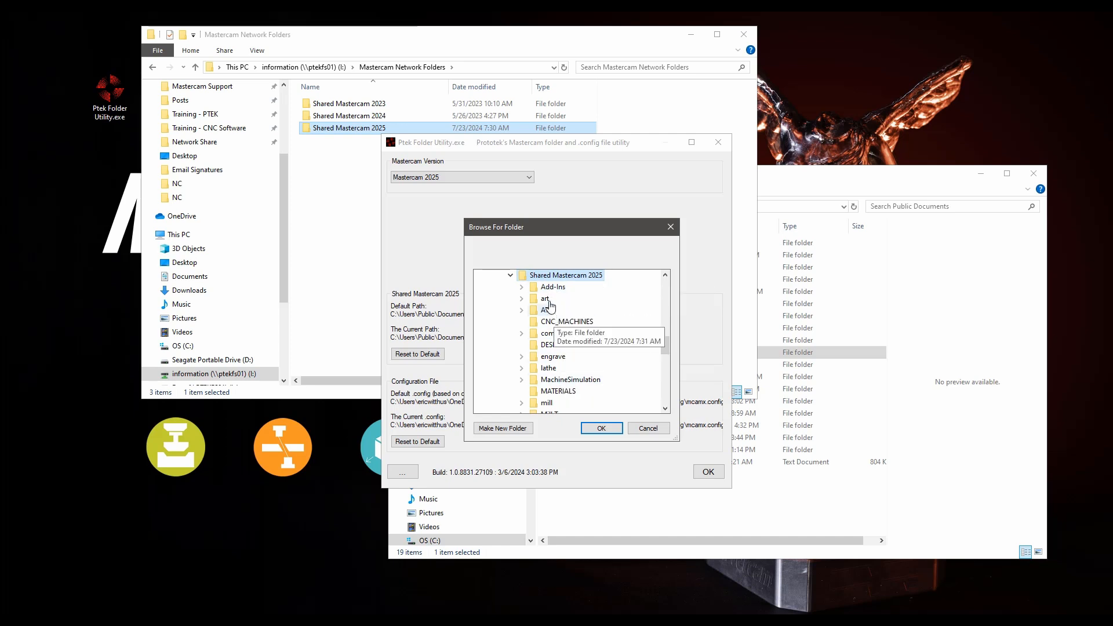
click(601, 427)
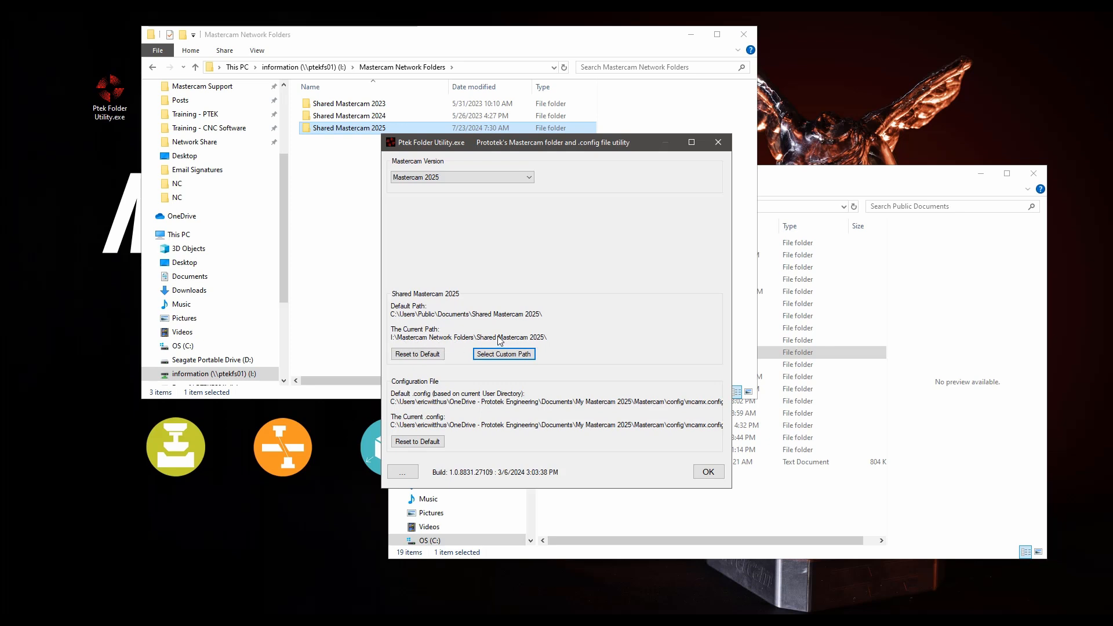
- Apply the utility change, then open Machine Definition Menu Management from the Machine tab's Mill list
click(721, 473)
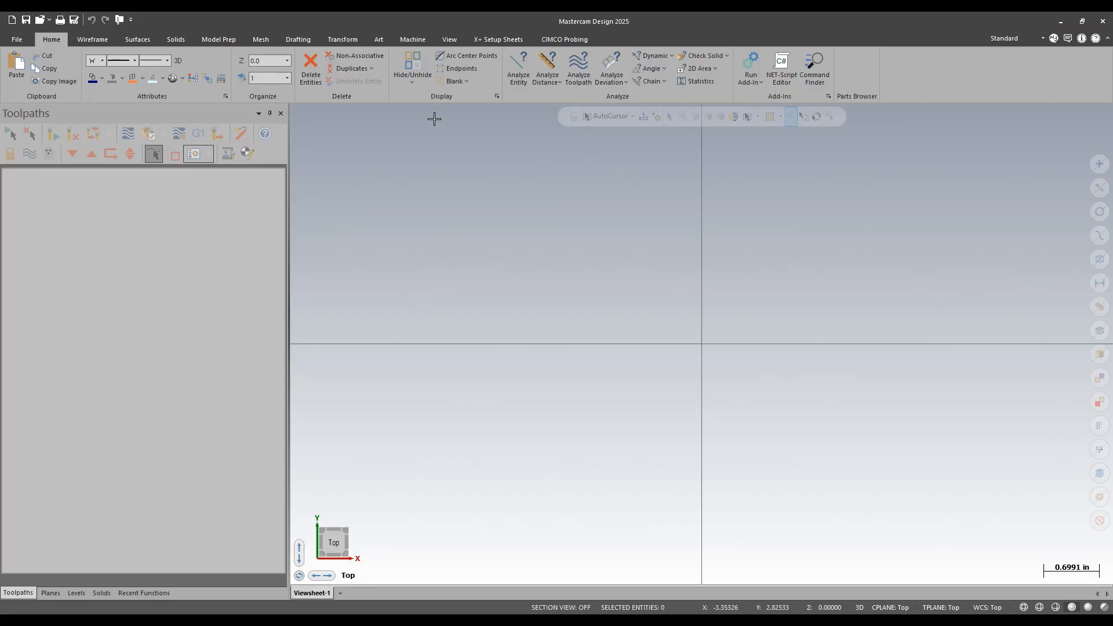
click(413, 41)
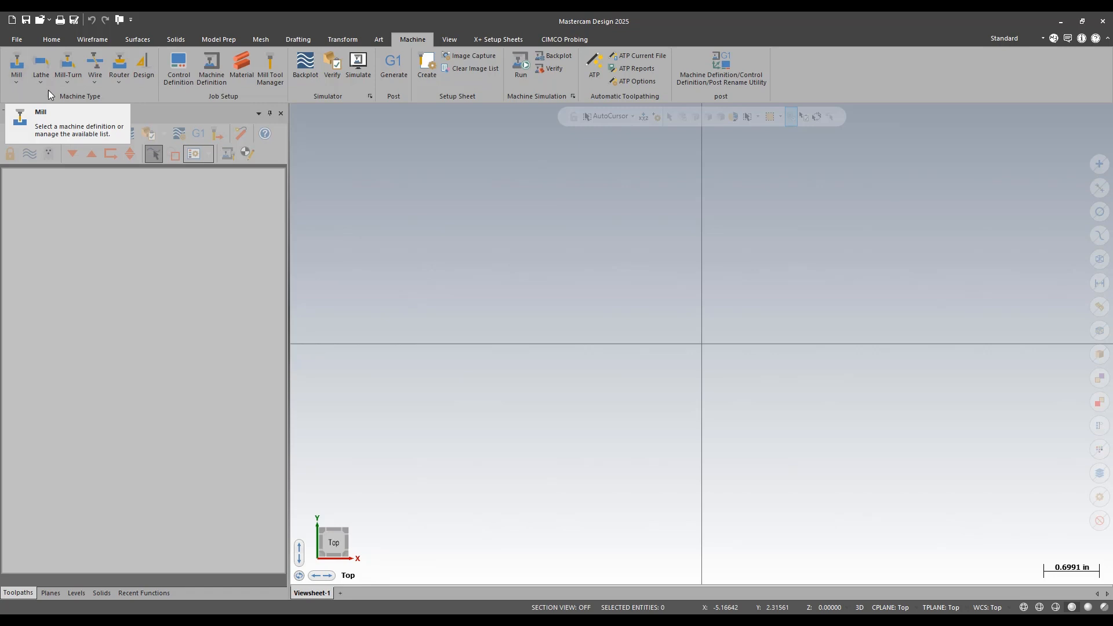
click(18, 80)
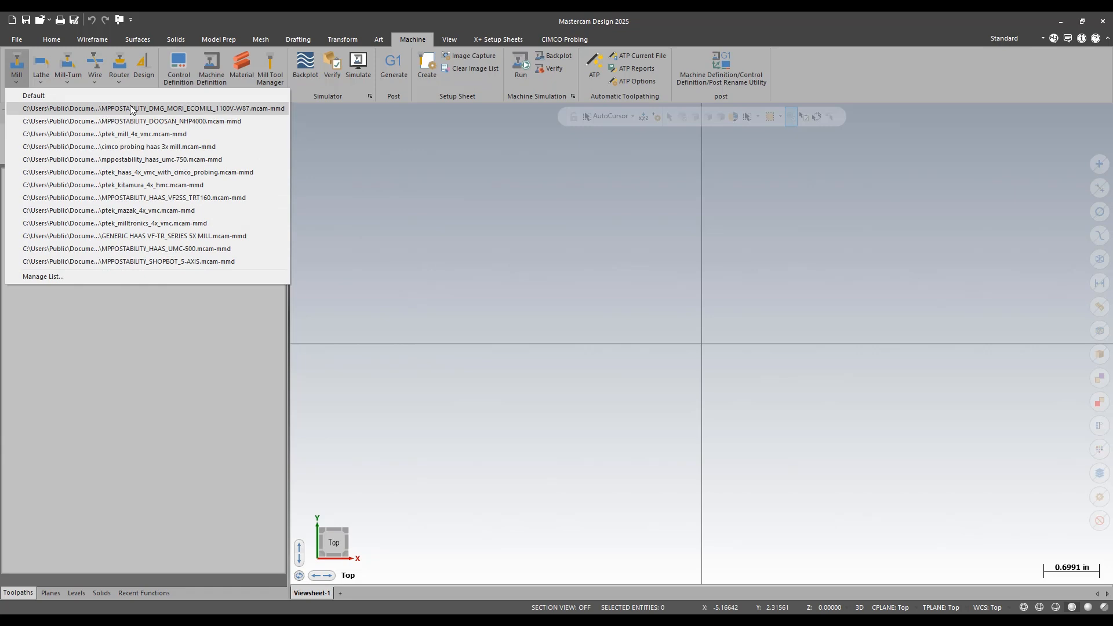
click(45, 278)
click(303, 183)
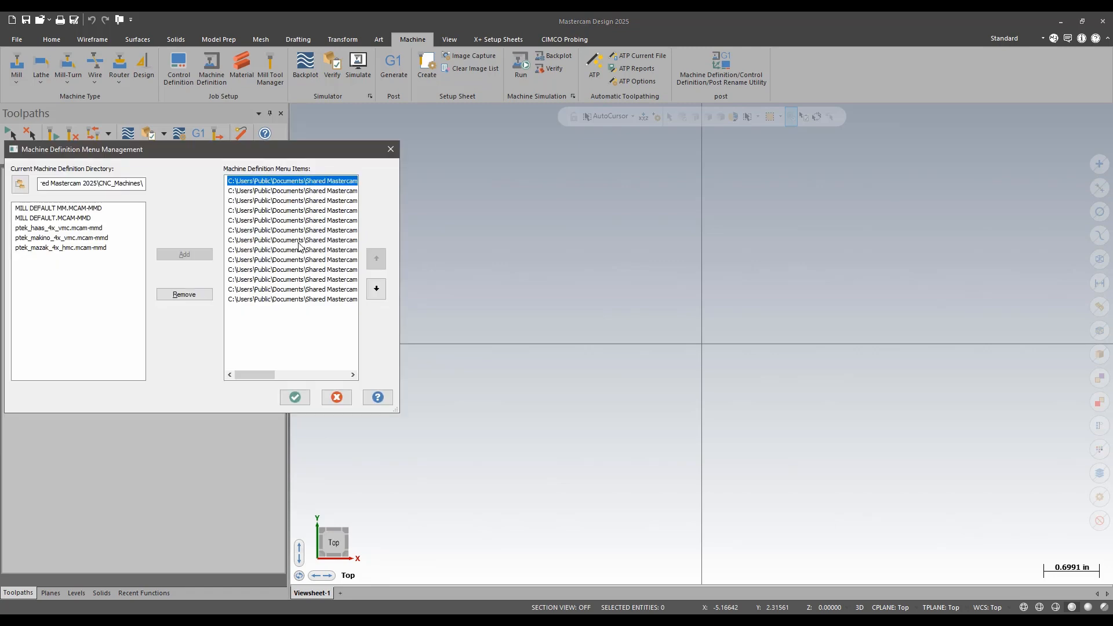
- Replace the old local mill menu entries with the three network ptek machines and save
shift+click(312, 299)
click(194, 293)
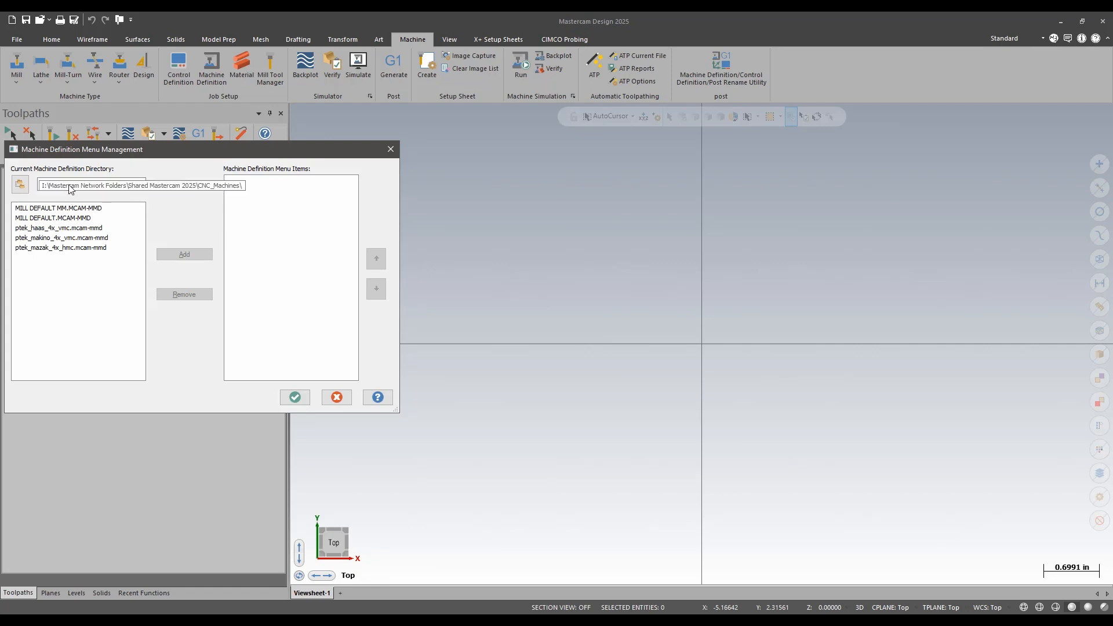
click(74, 228)
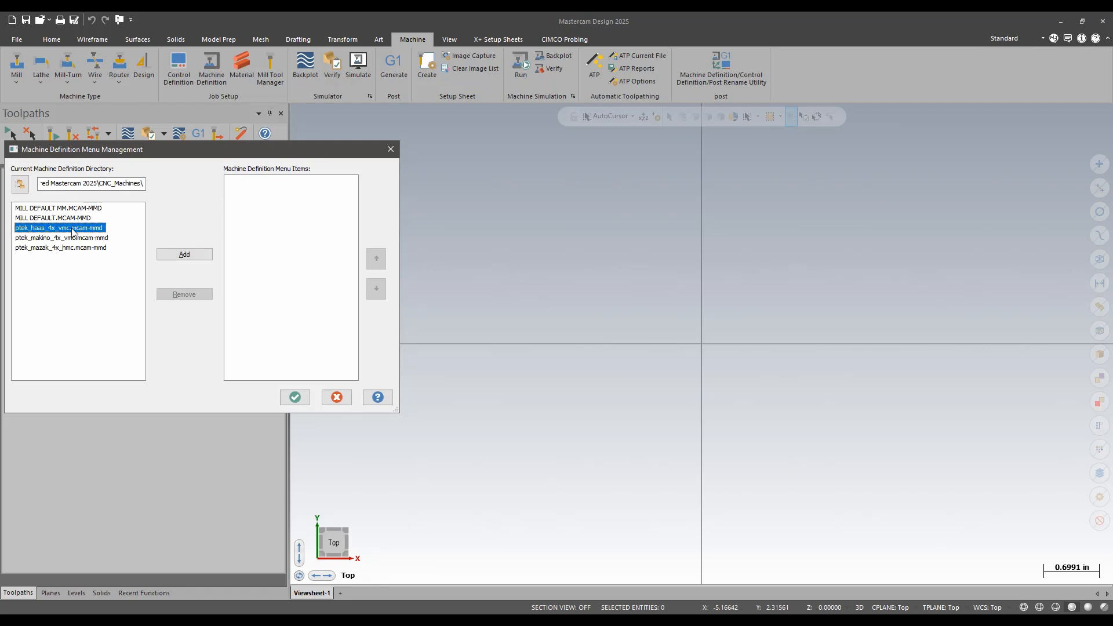
shift+click(72, 248)
click(182, 254)
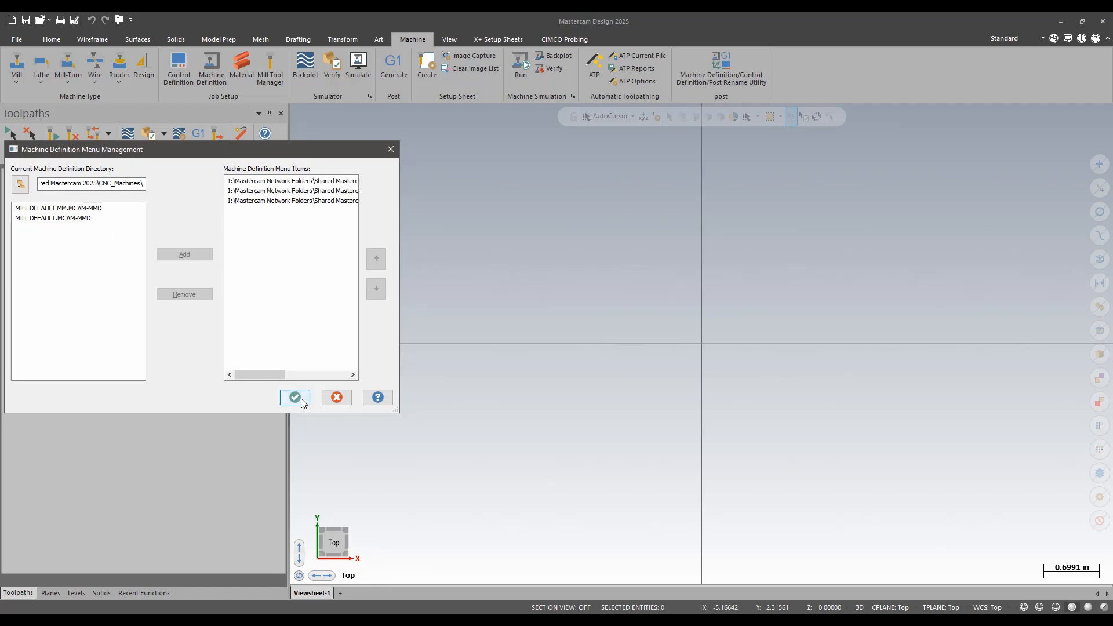
click(295, 398)
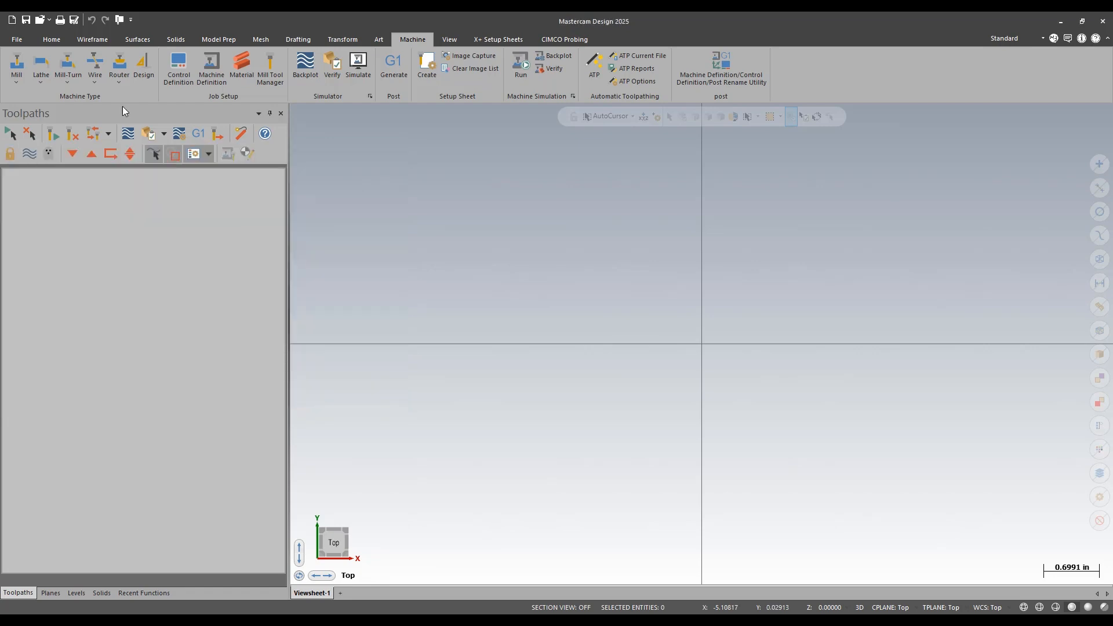
- Load the shared ptek_haas_4x_vmc mill machine from the Mill list
click(18, 84)
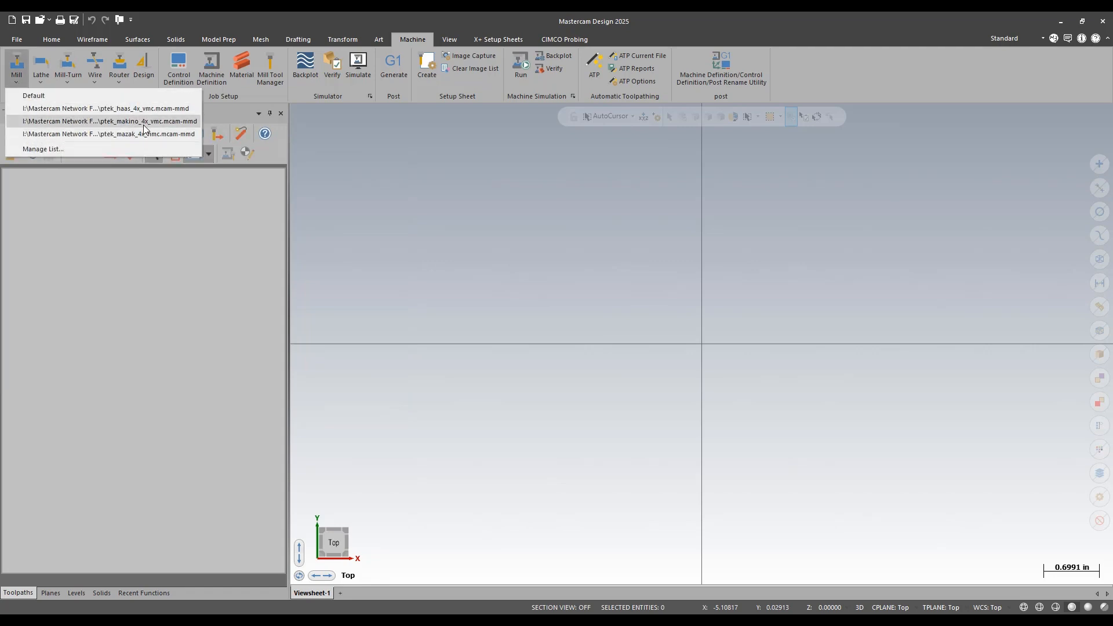
click(564, 195)
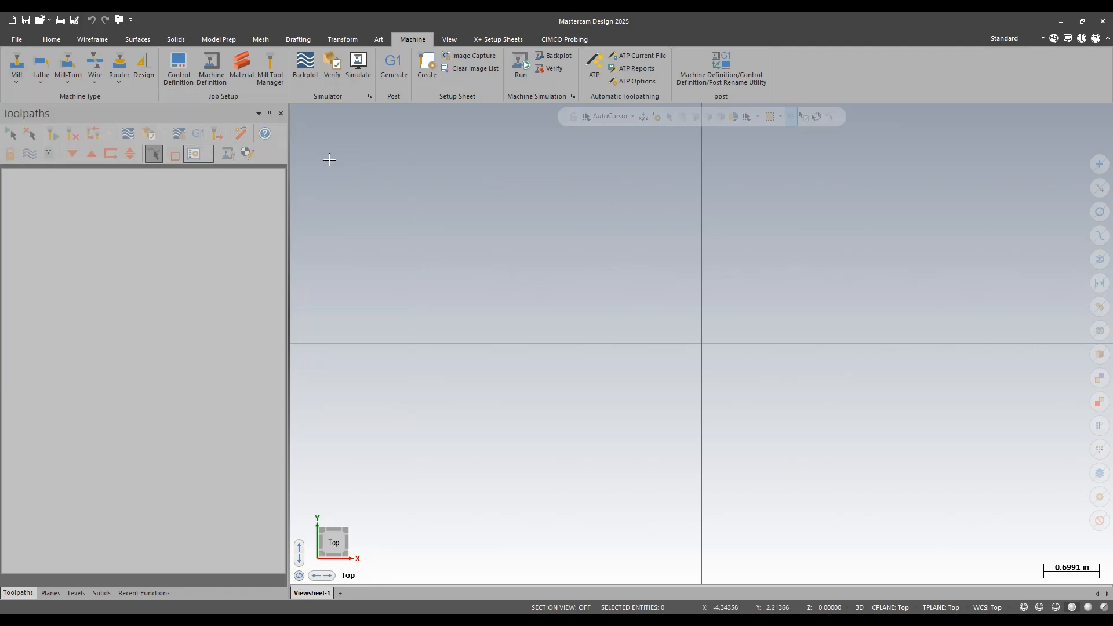
click(19, 83)
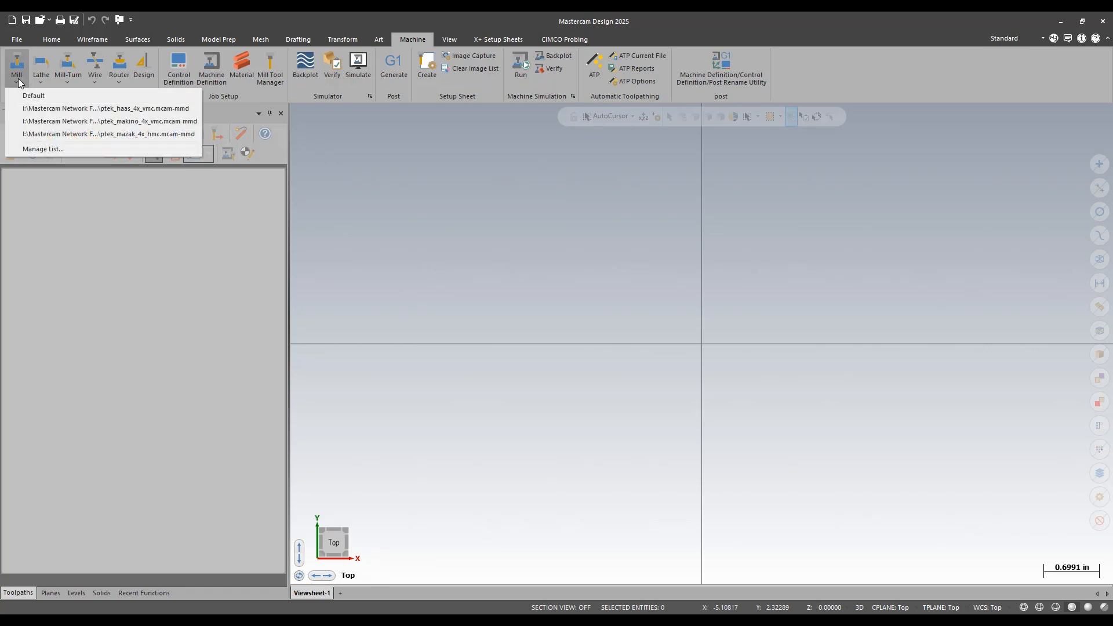
click(113, 113)
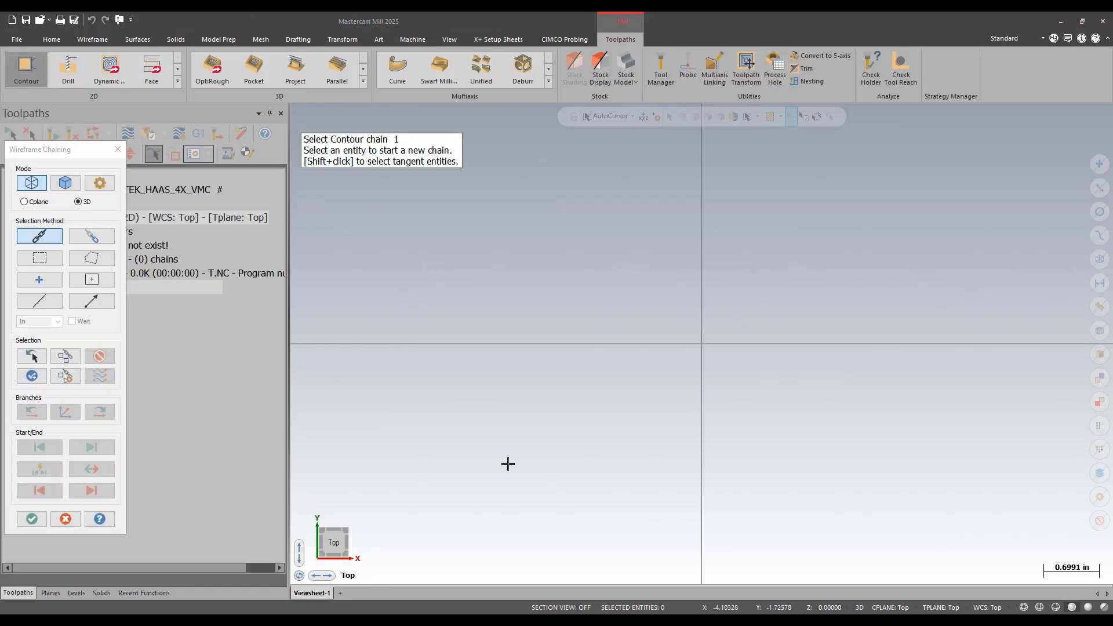
- Chain a single point for a test 2D Contour, keeping Wear compensation, and review linking parameters
click(51, 281)
click(631, 328)
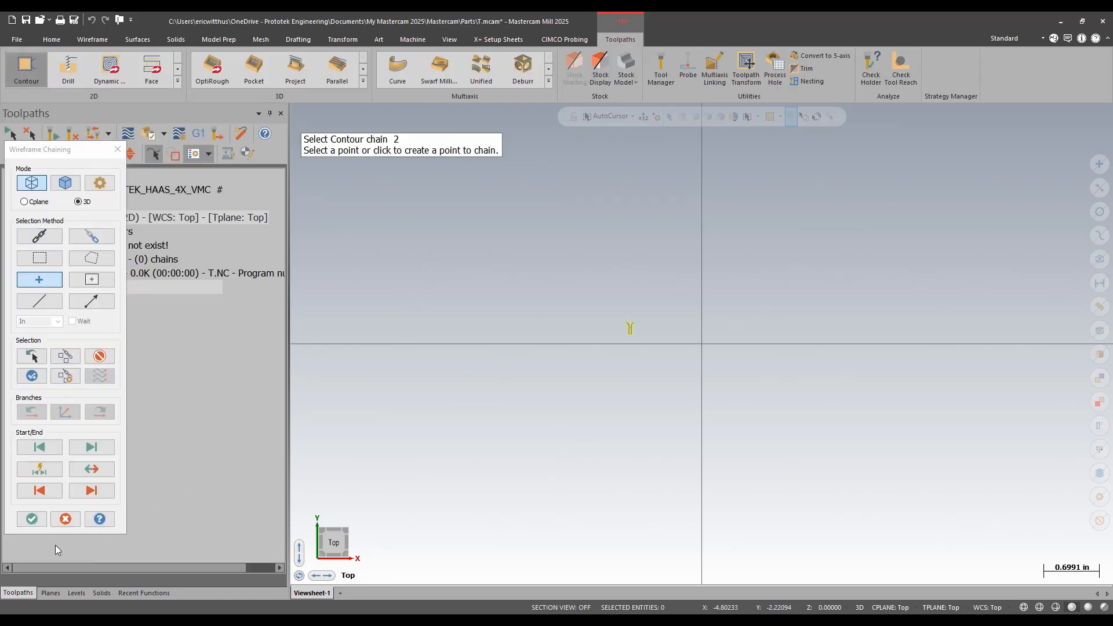
click(32, 519)
click(97, 200)
click(289, 183)
click(272, 205)
click(105, 246)
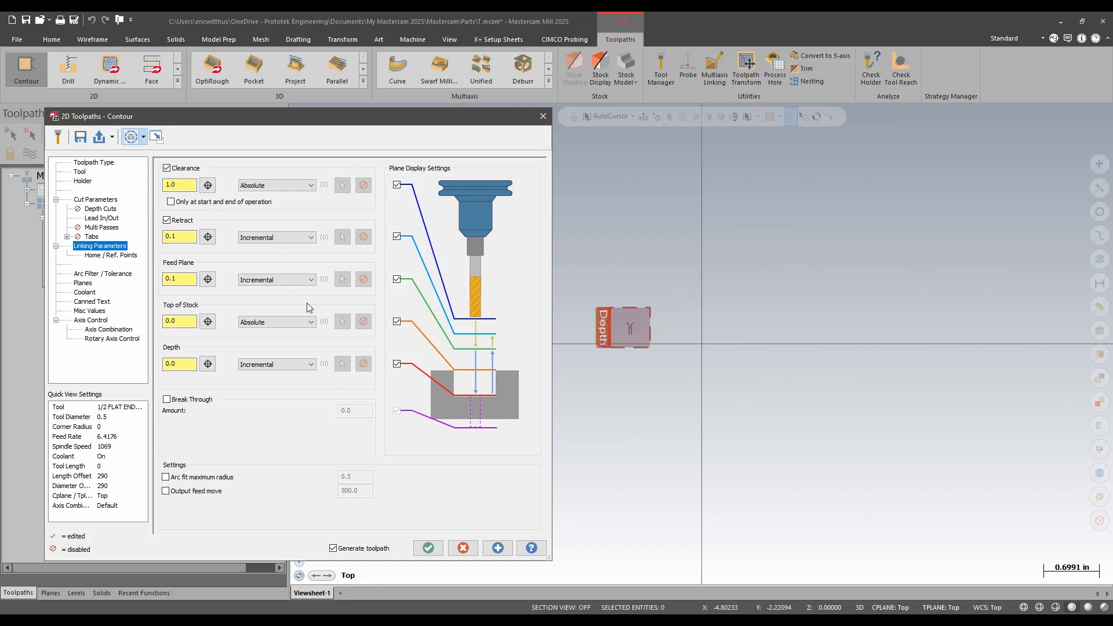
- Review coolant settings, discard the test Contour operation, and expand the machine group Properties
click(91, 293)
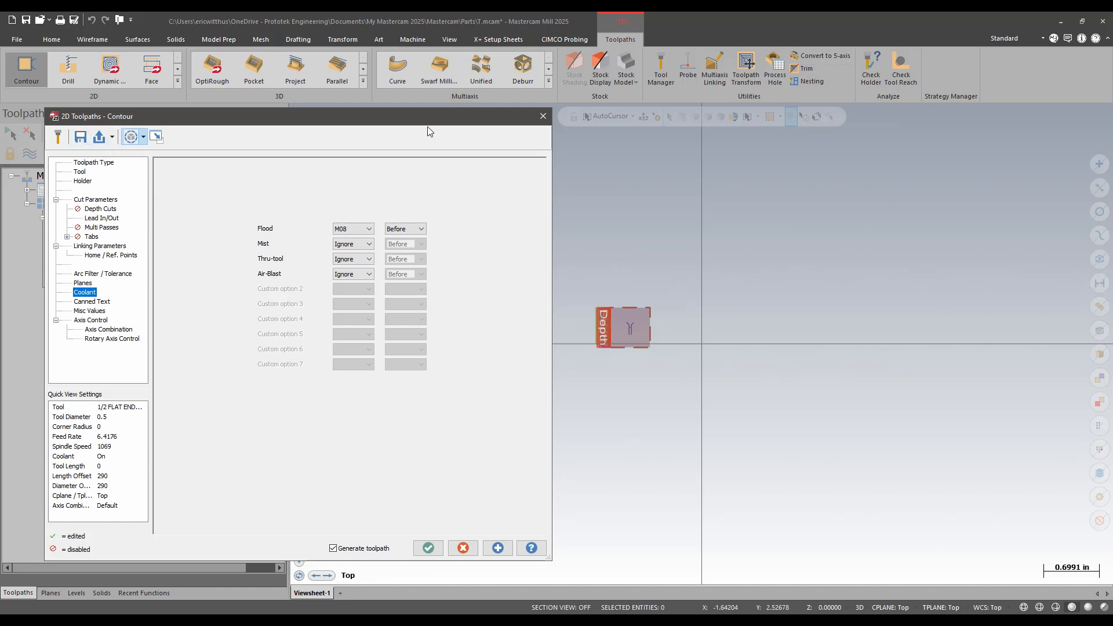
click(543, 116)
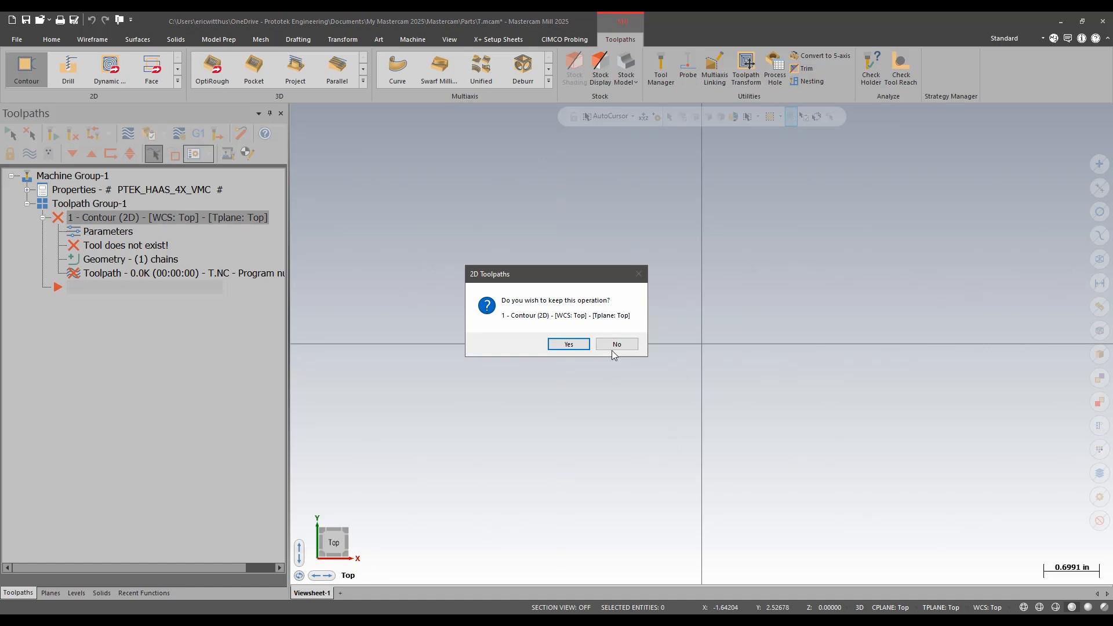
click(617, 345)
click(27, 190)
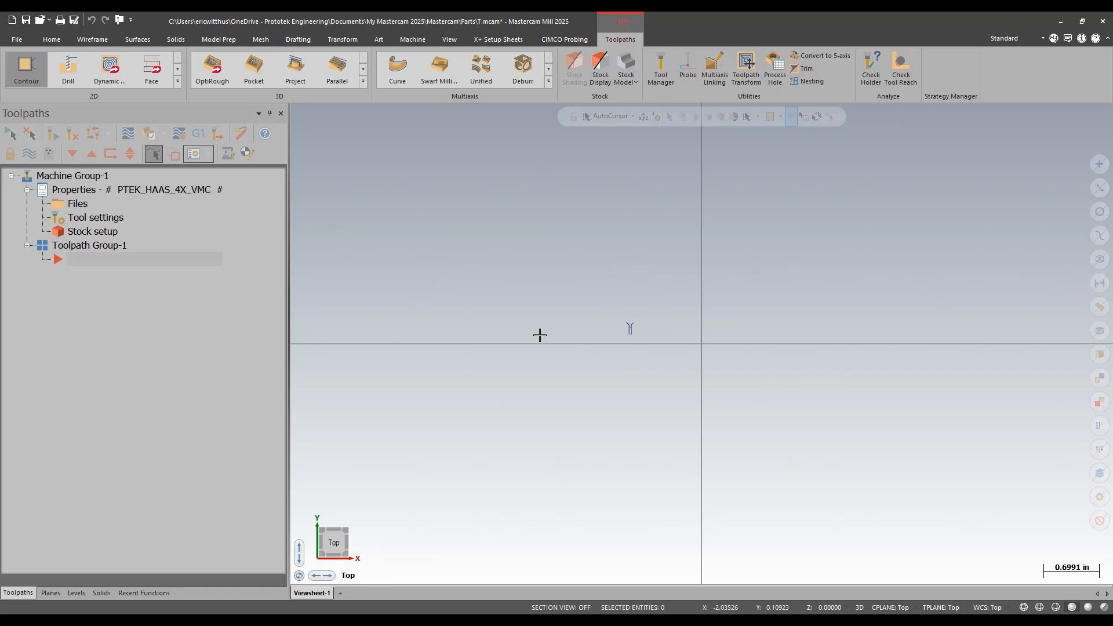
- Open the machine group Files page, check the network Operation defaults path, and browse for a new file
click(76, 204)
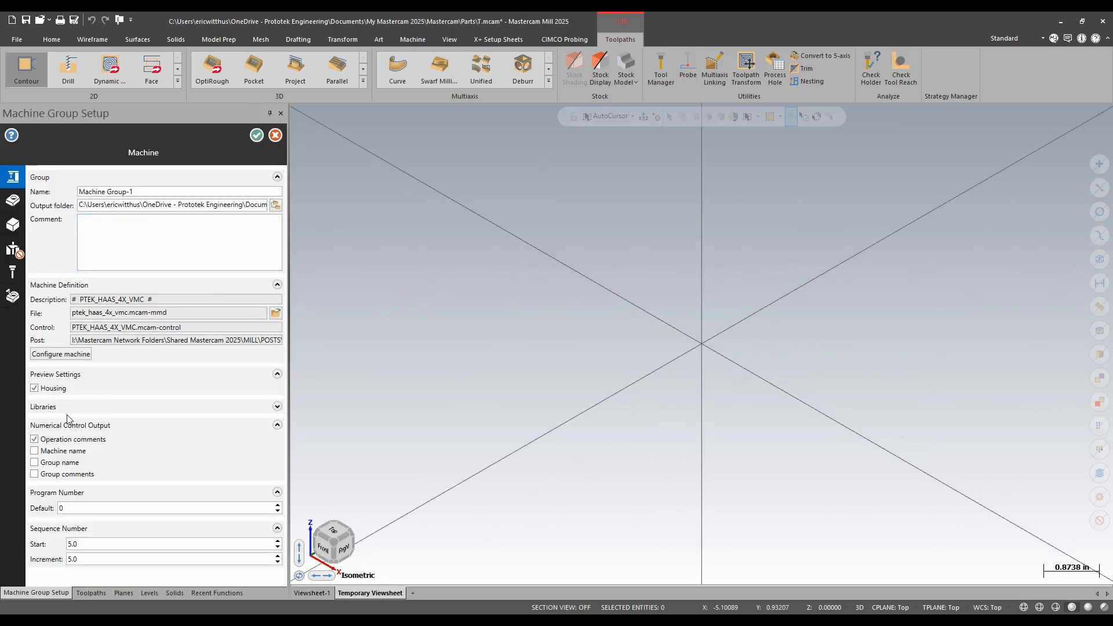
click(277, 406)
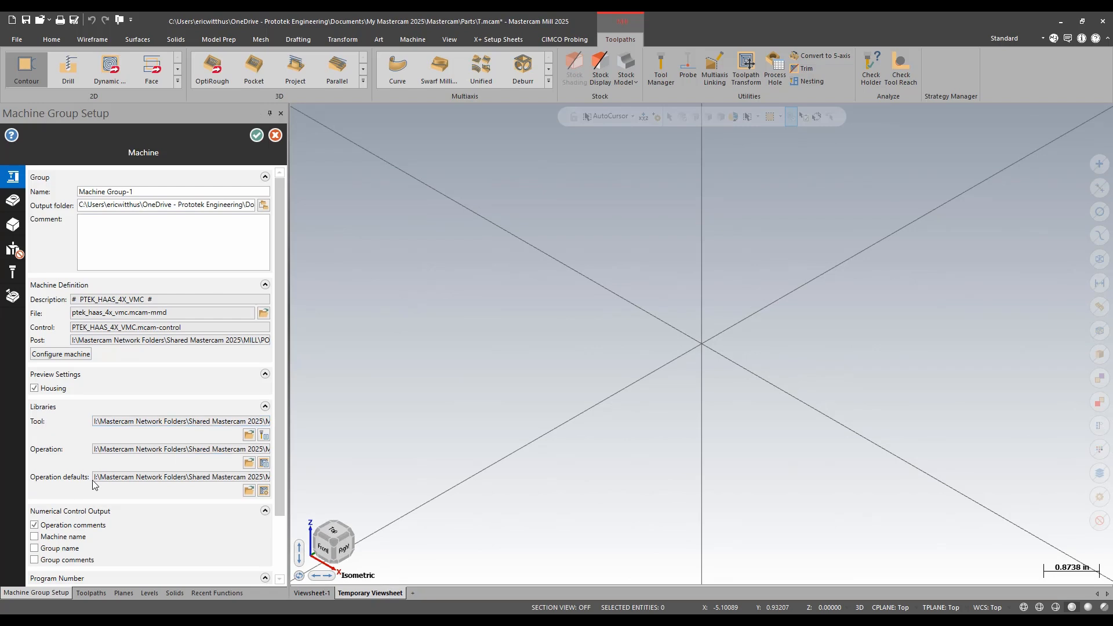
drag(118, 476, 279, 481)
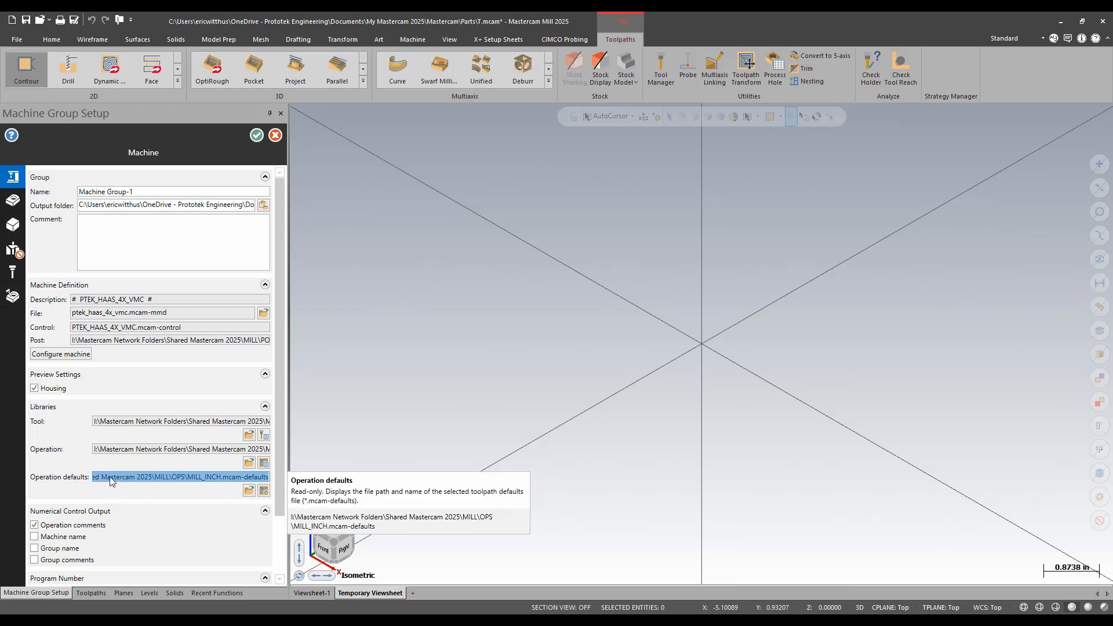
click(250, 491)
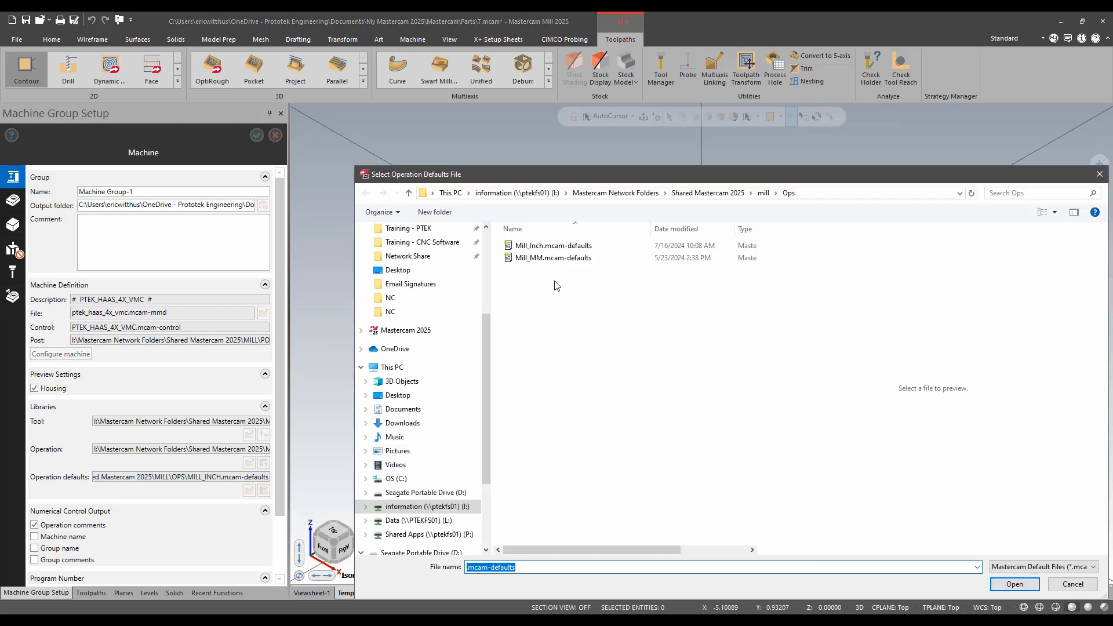
- Copy Mill_Inch.mcam-defaults in the network Ops folder and rename the copy to a personal defaults name
click(551, 246)
right_click(551, 246)
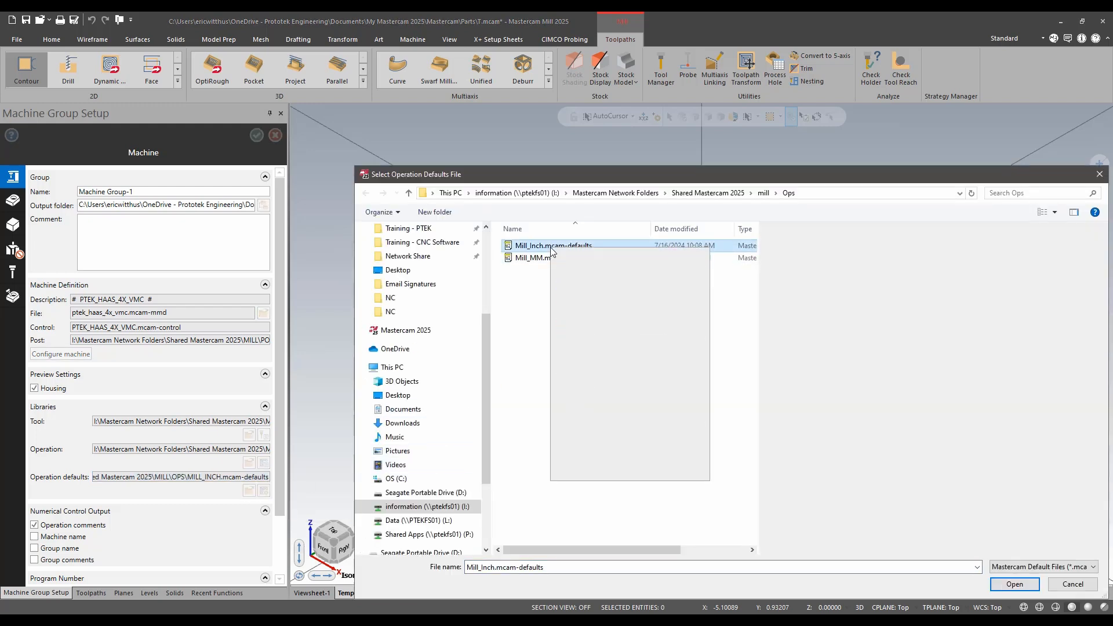
click(540, 386)
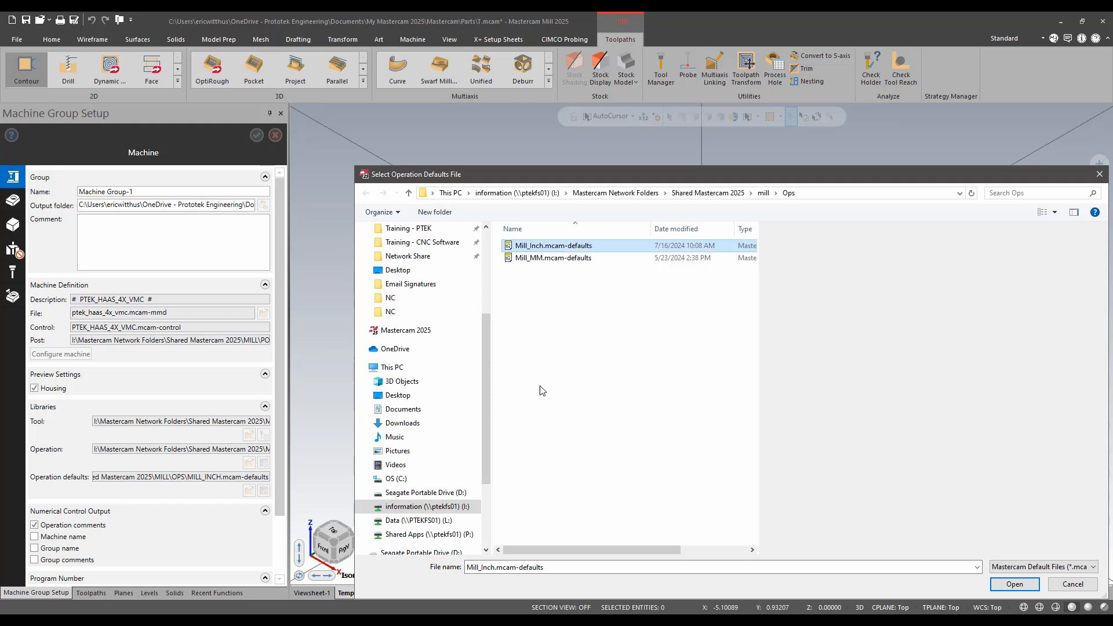
right_click(542, 357)
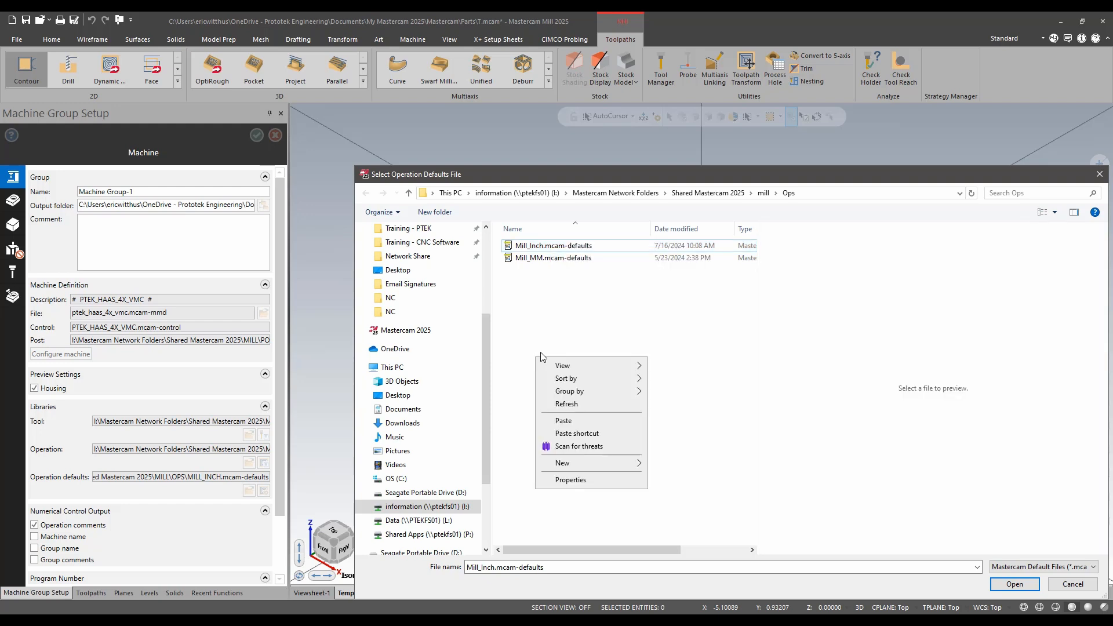
click(580, 421)
click(561, 248)
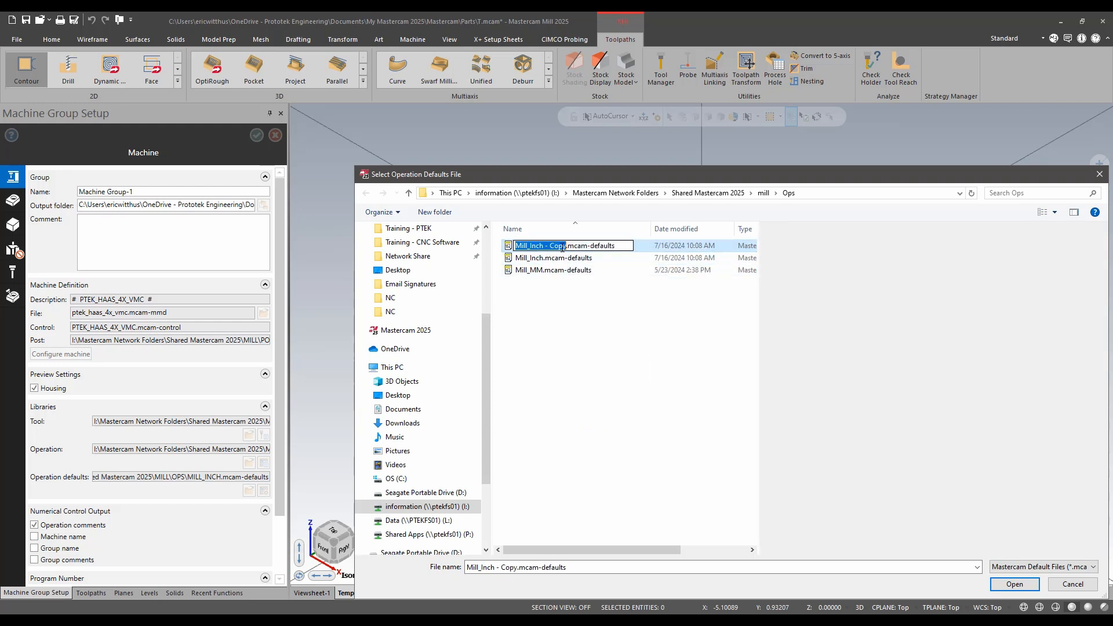
text(Eric Defau)
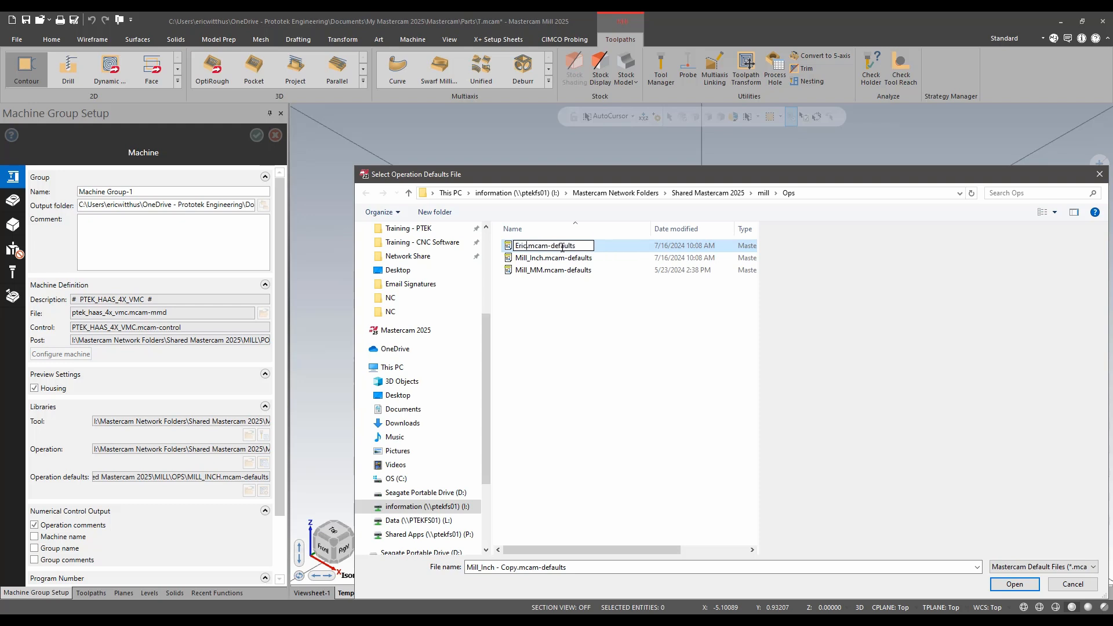
text(lts)
key(Return)
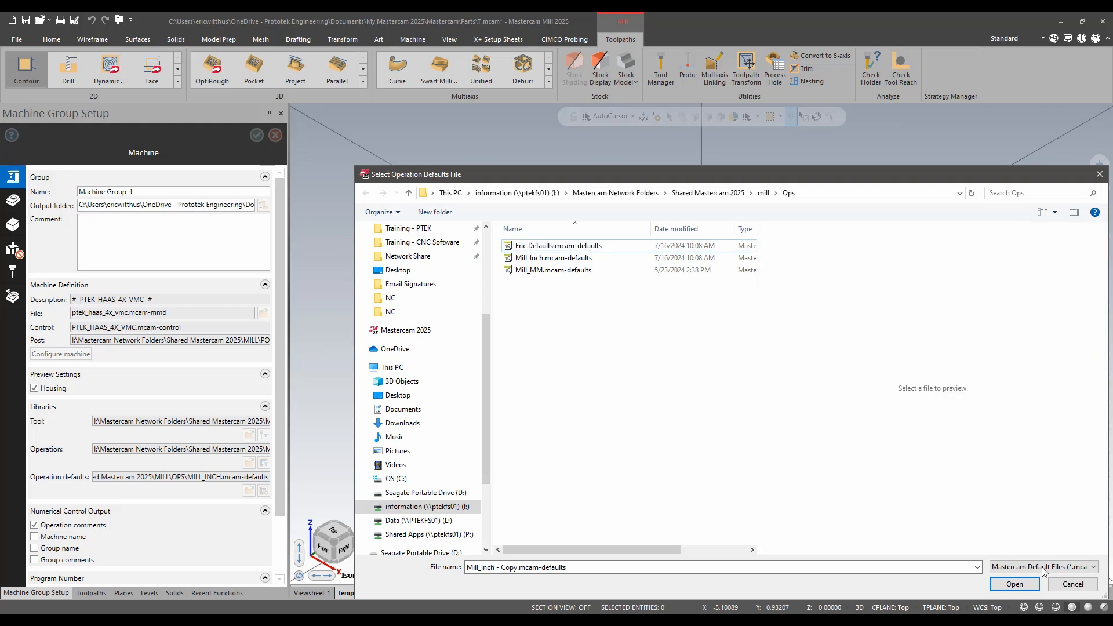
- Set the renamed defaults copy as the machine group's operation defaults and accept the setup
click(1029, 584)
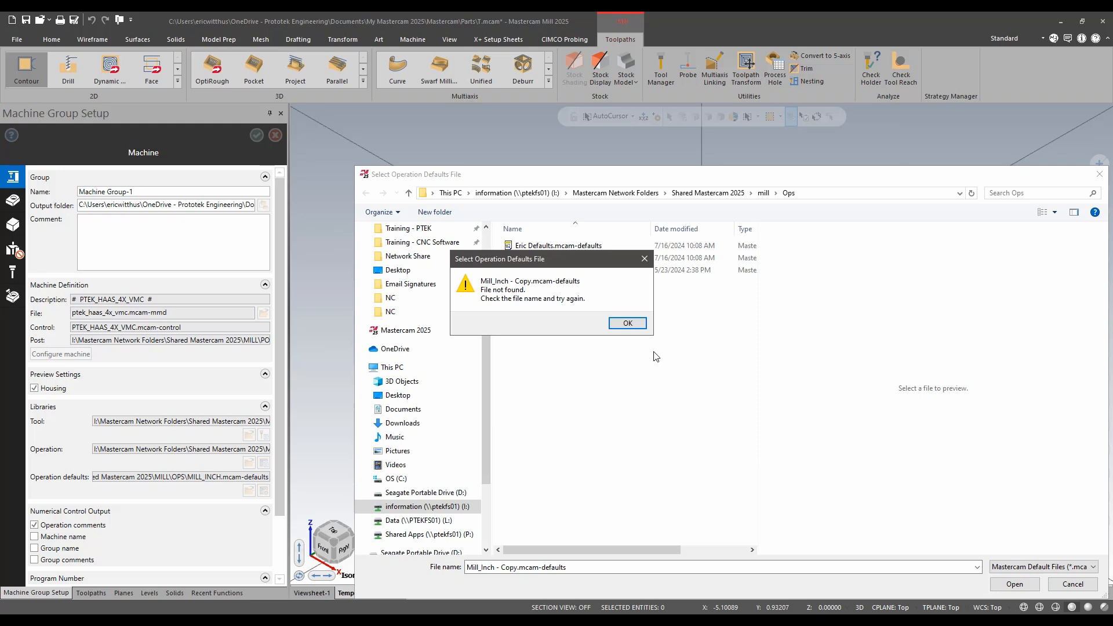
click(630, 324)
click(1015, 584)
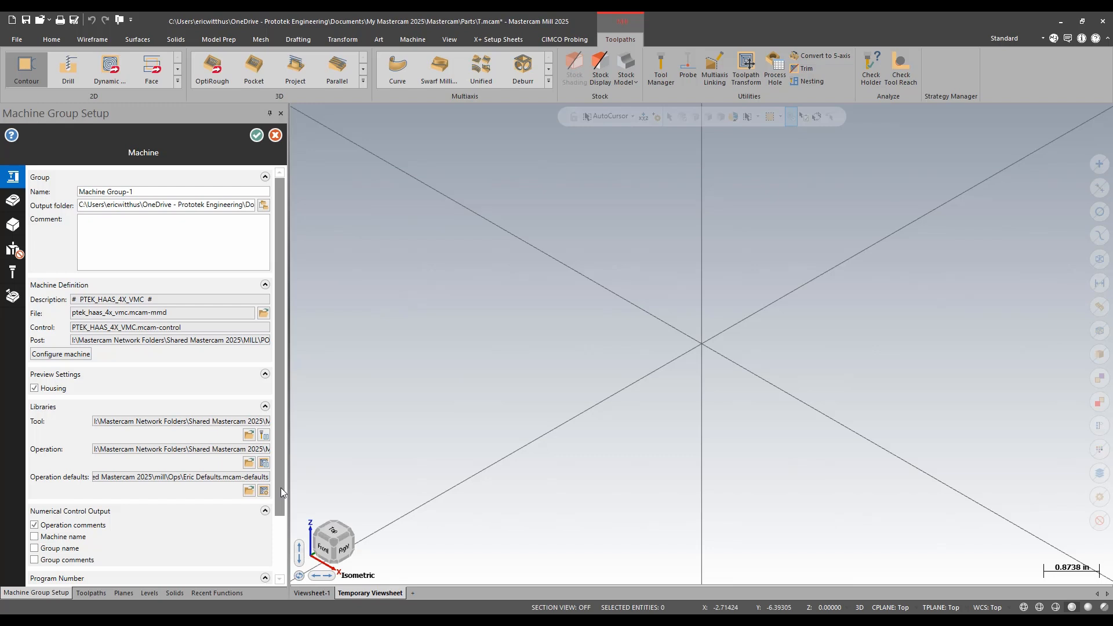
click(256, 135)
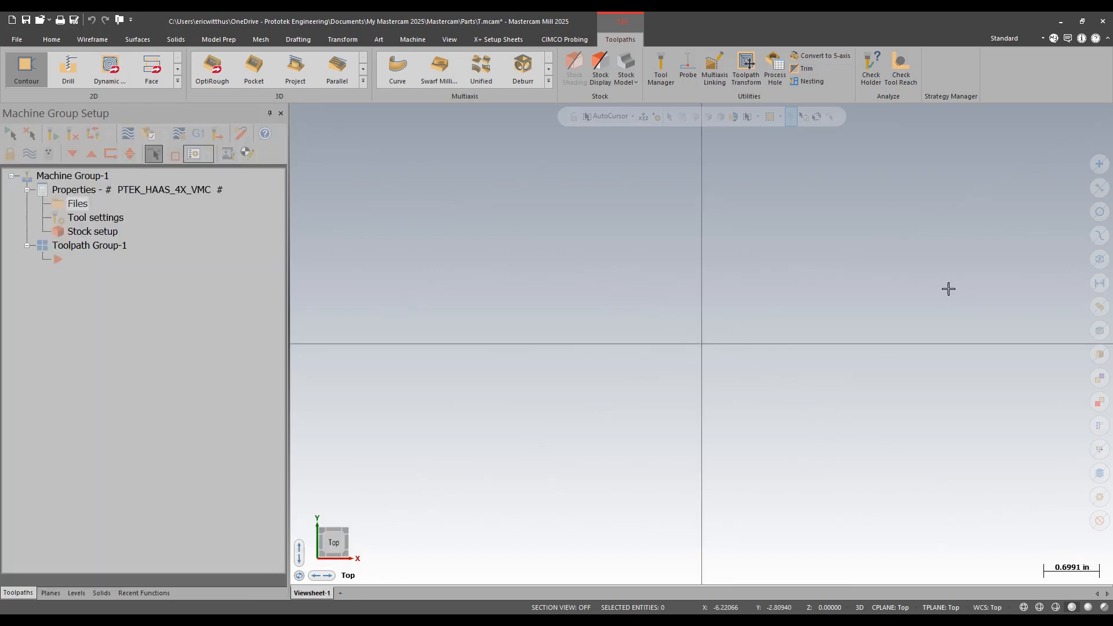